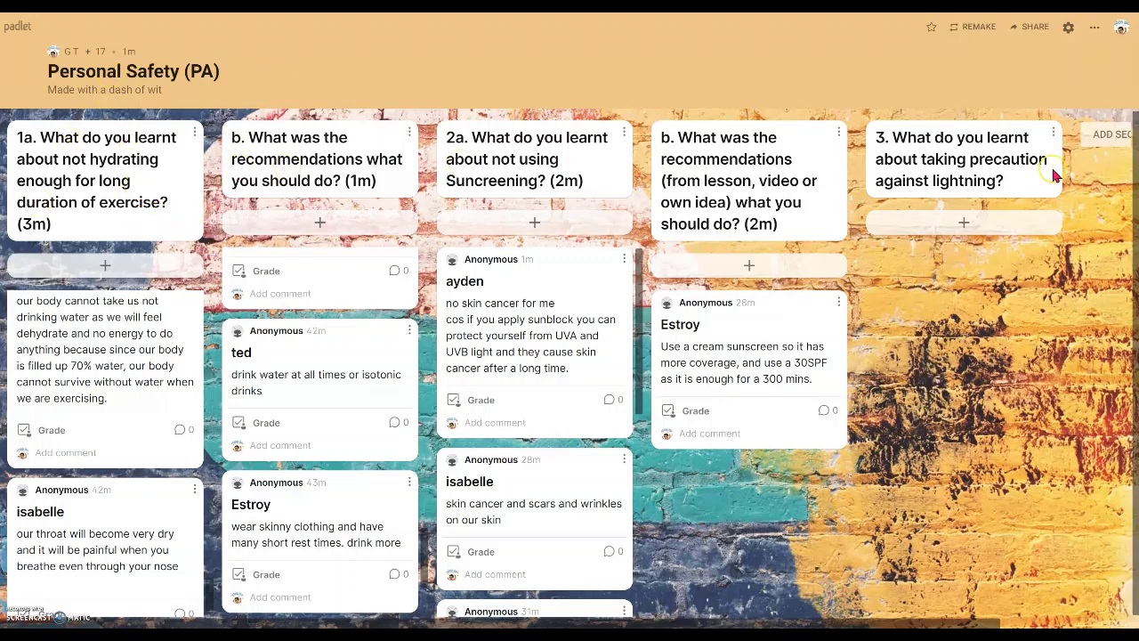
Start and discard an empty post in column 1a, then scroll down to the hydration column
click(105, 267)
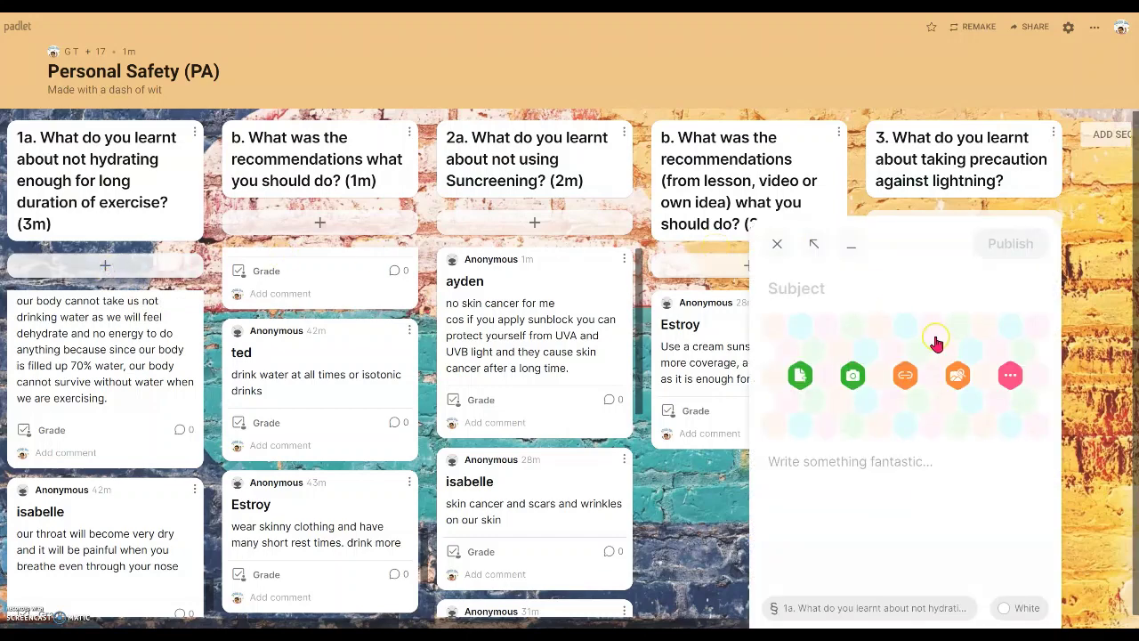
key(Escape)
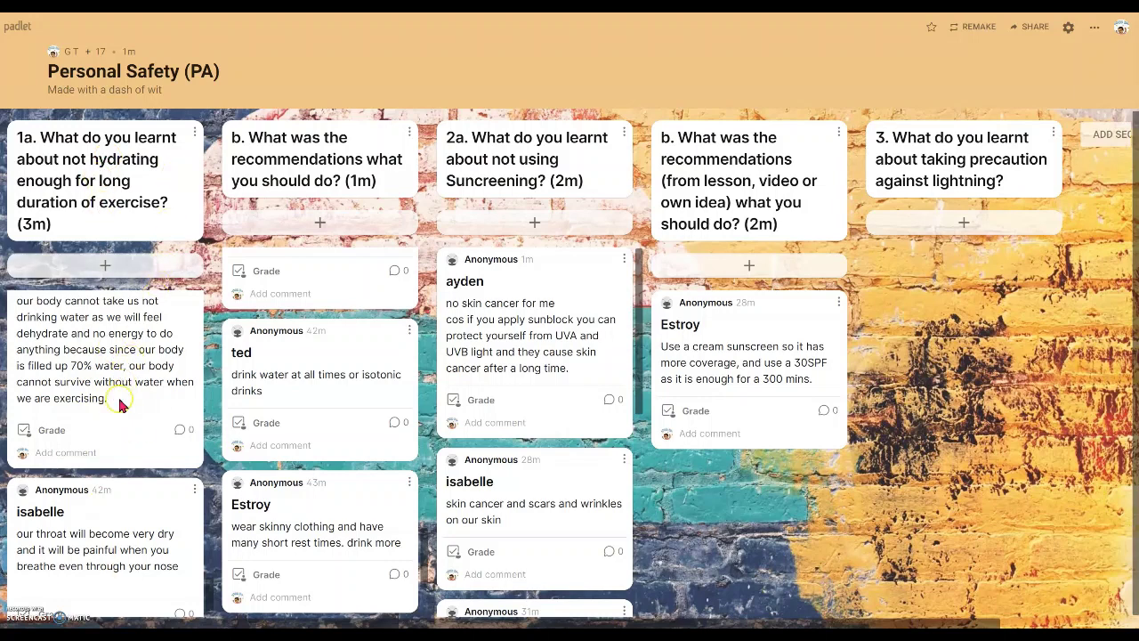
click(47, 436)
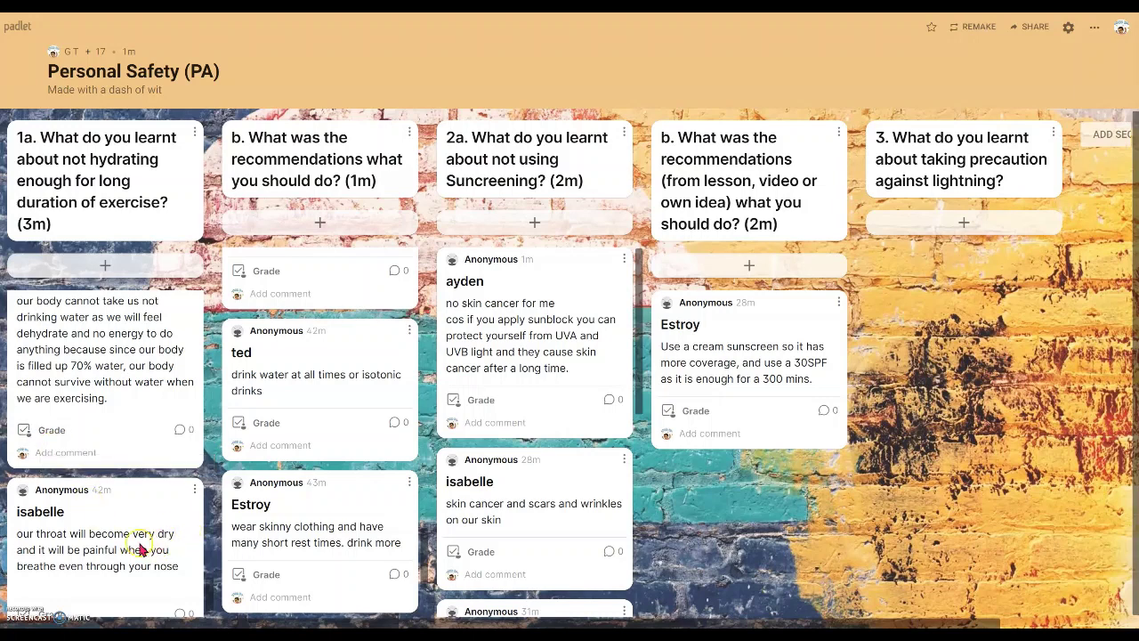
scroll(160, 541, down, 1)
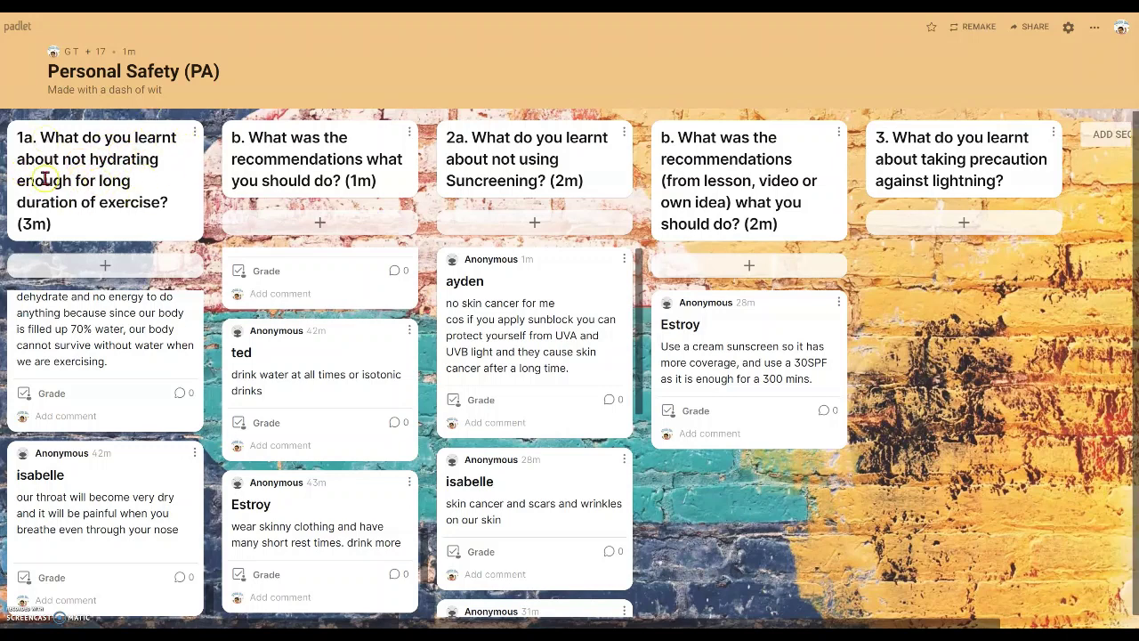
Grade the dry-throat post 1 from the score list, keeping it at 1
click(25, 580)
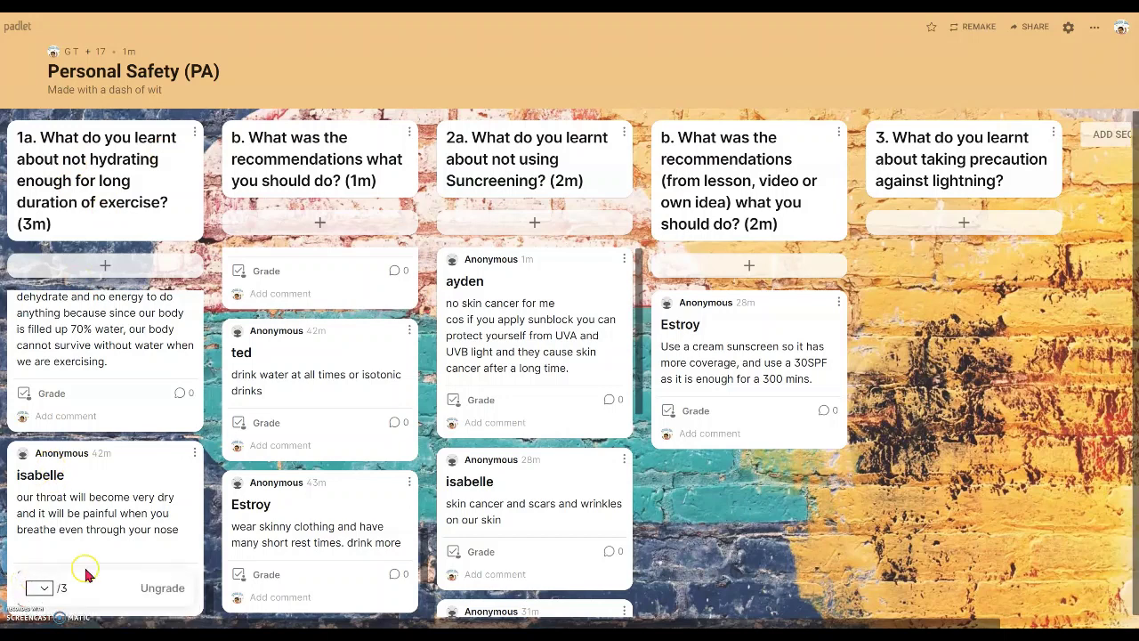
click(44, 590)
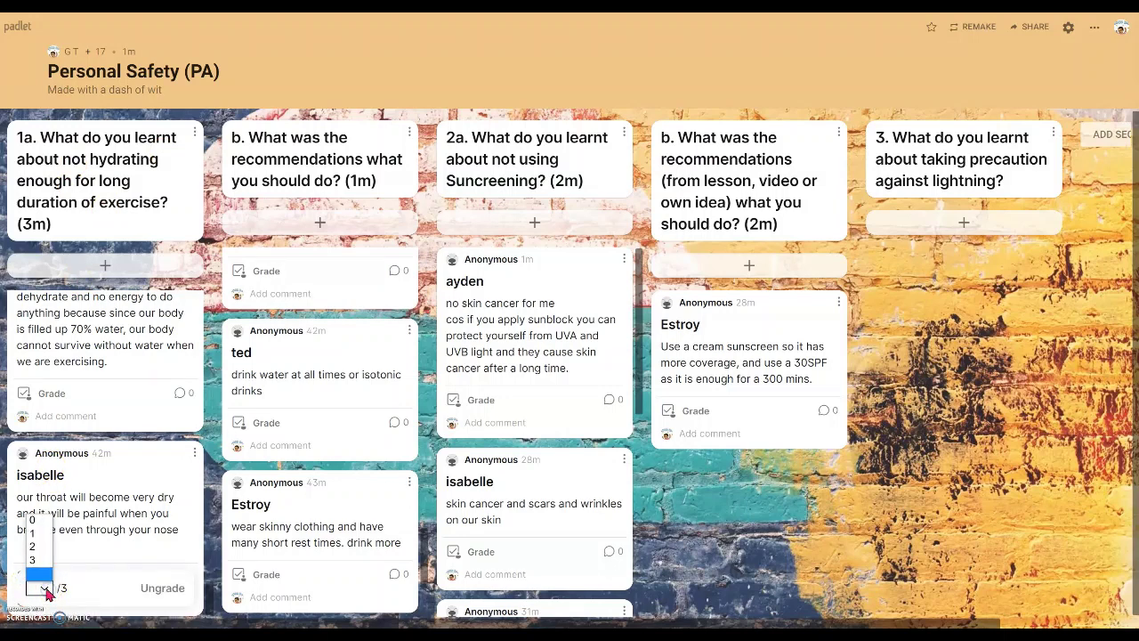
click(33, 533)
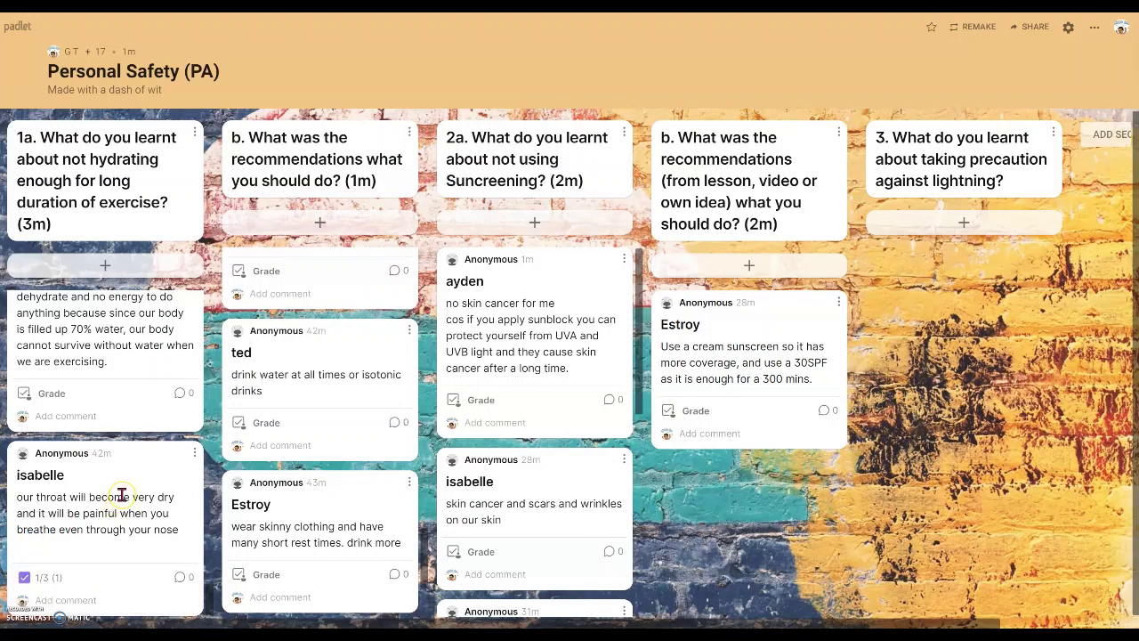
click(33, 581)
click(44, 589)
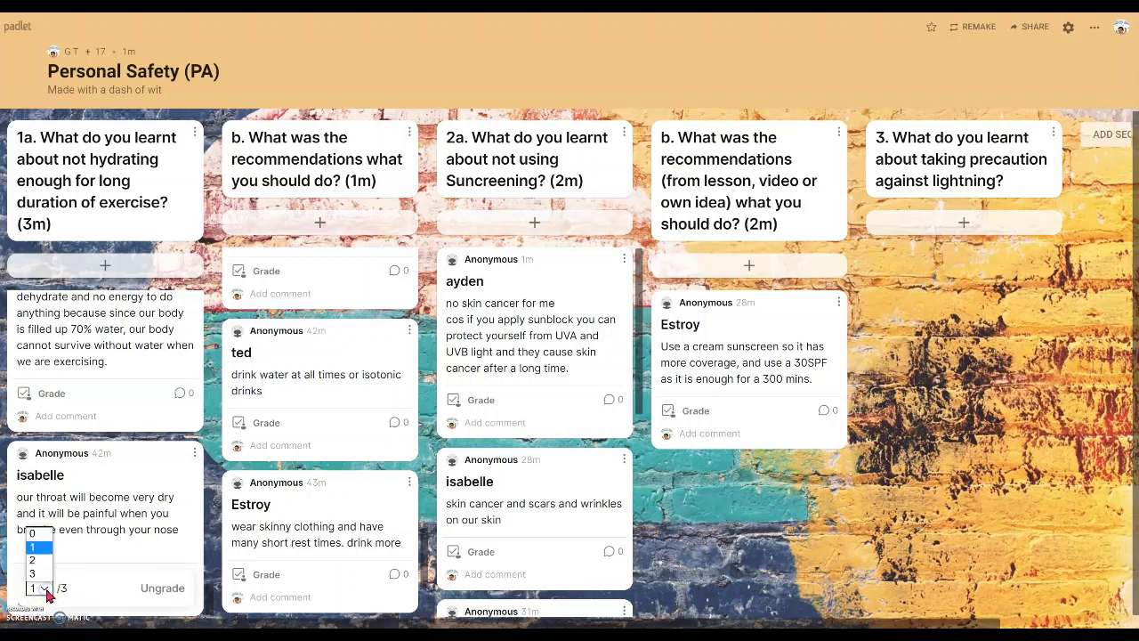
click(46, 591)
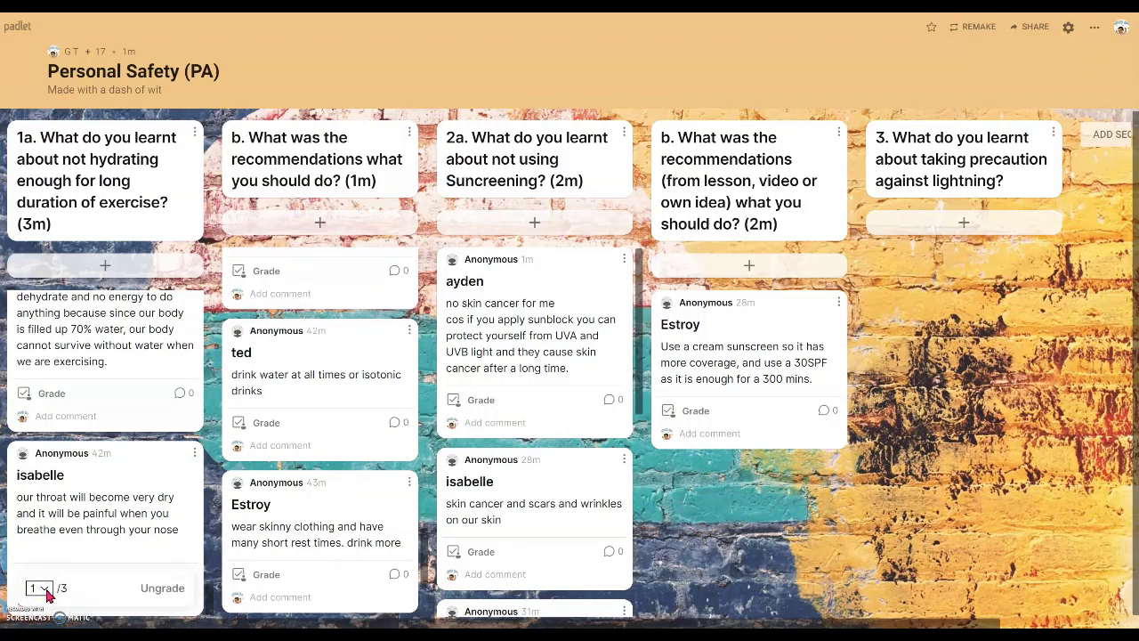
Remove the grade and regrade the dry-throat post to 1/3
click(166, 588)
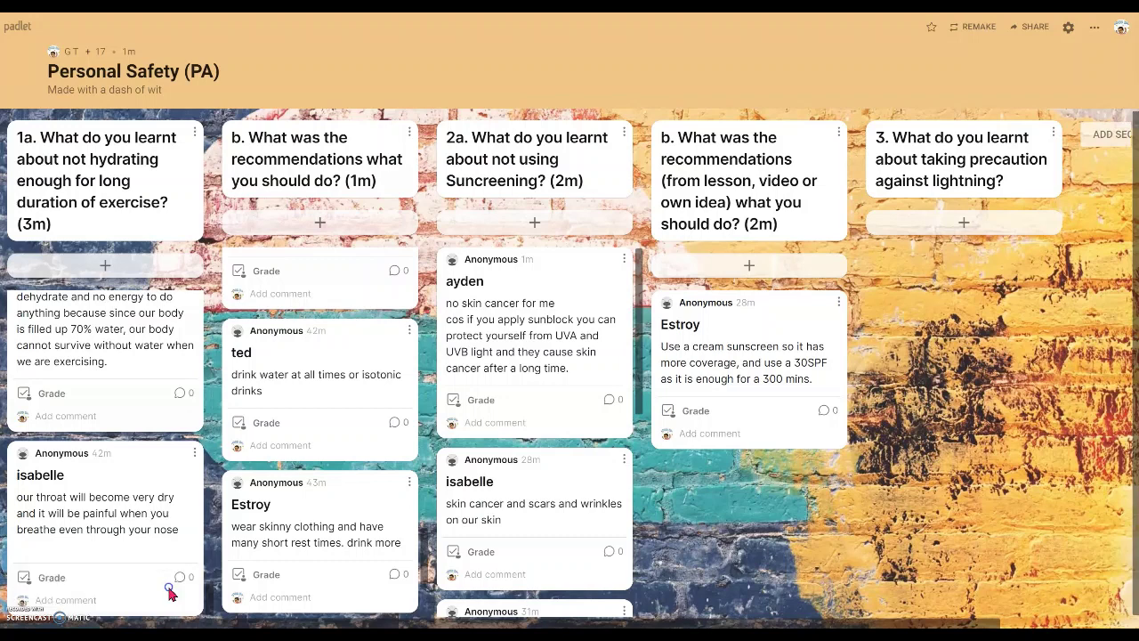
click(51, 580)
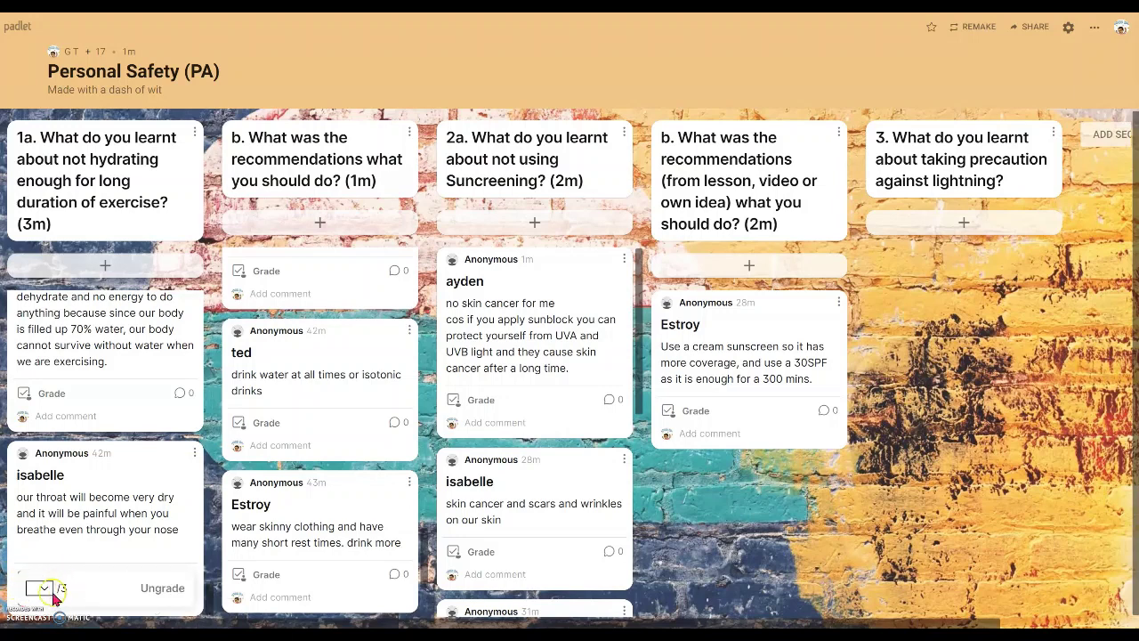
click(40, 587)
click(34, 535)
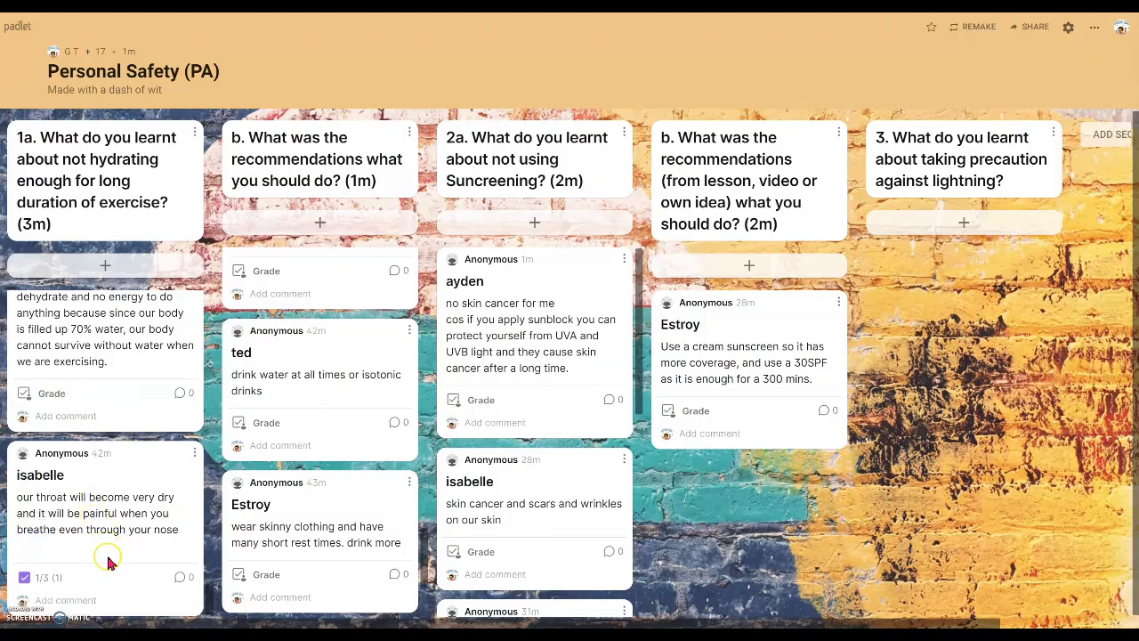
click(89, 601)
Paste the hydration timing-and-type feedback as a comment on the dry-throat post and send it
text(You consider also a) timing of hydration and b) type of hydration)
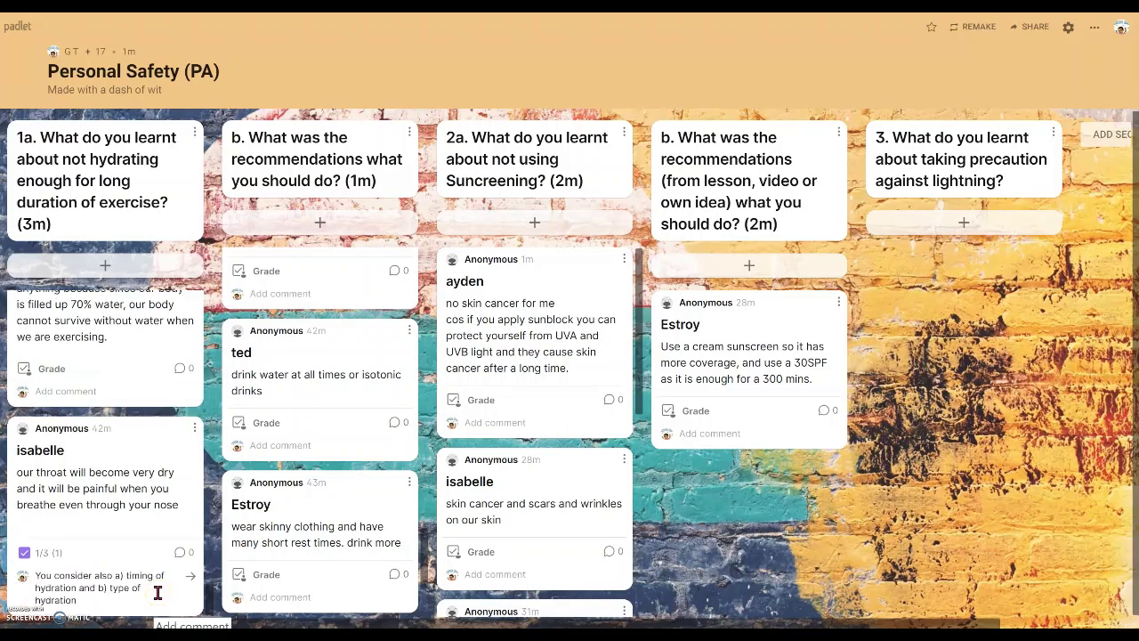
click(156, 595)
click(22, 579)
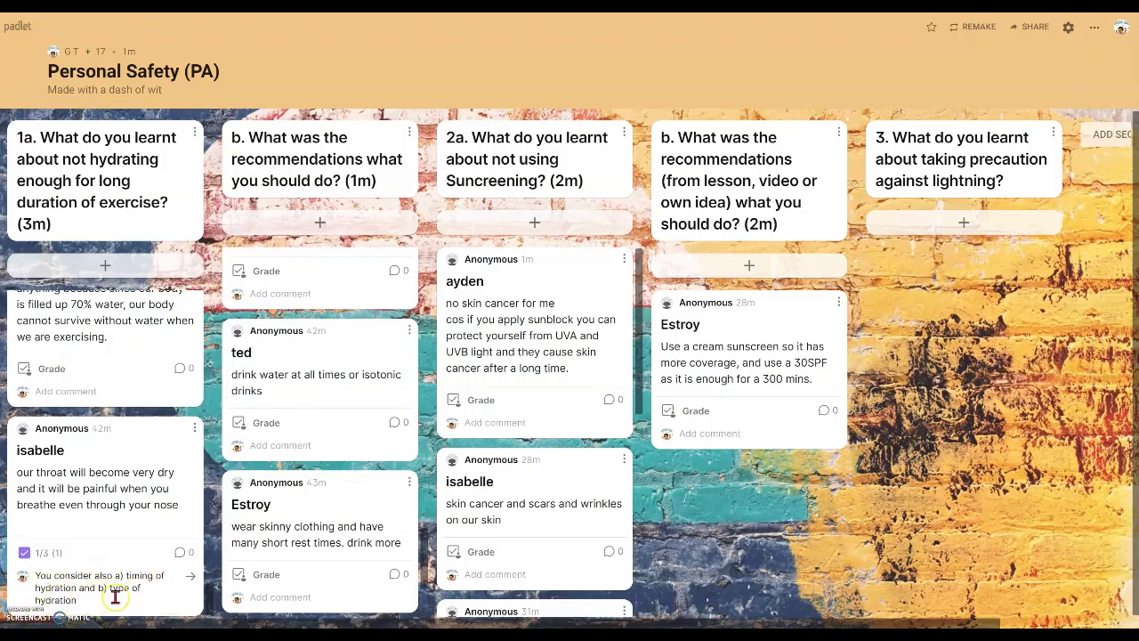
click(192, 584)
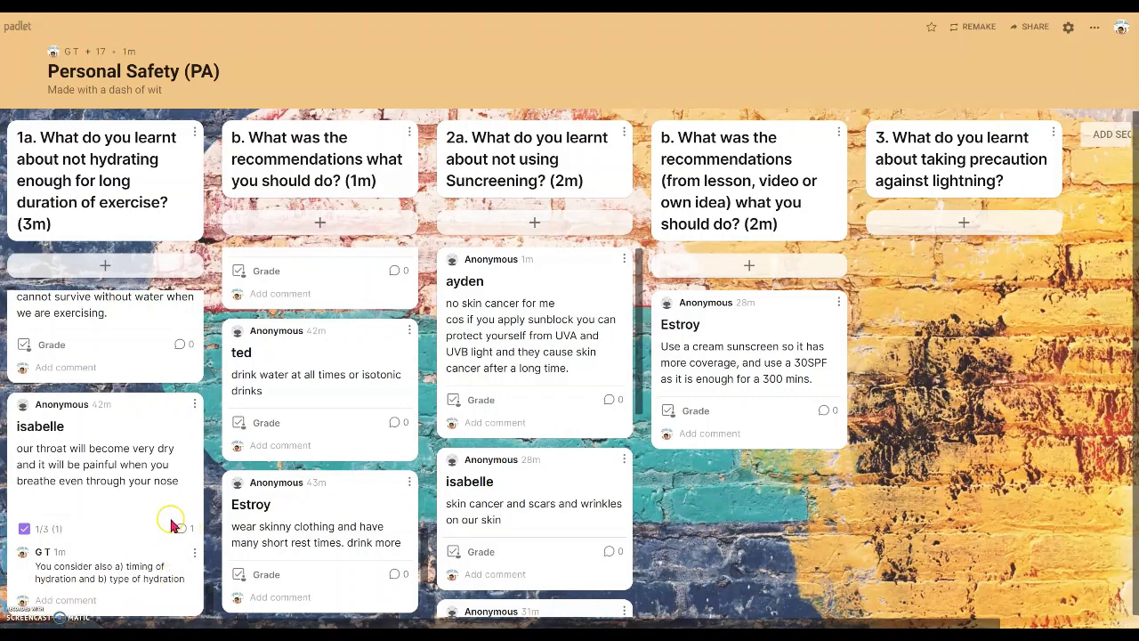
In board settings, try None and then Like as the reaction type
click(1072, 30)
click(1067, 32)
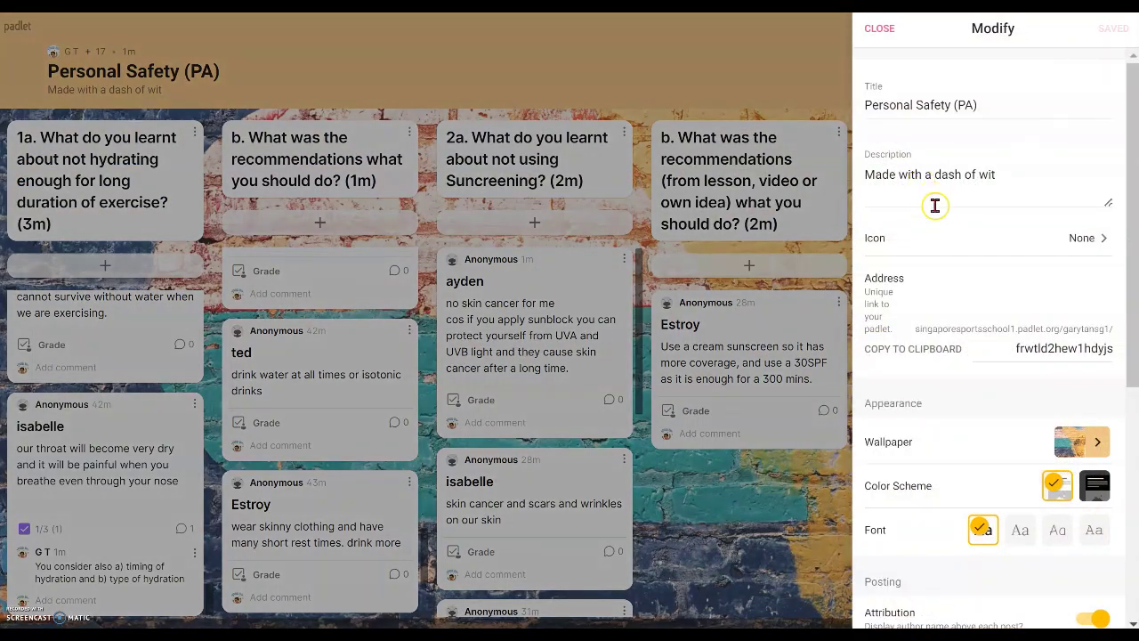
scroll(943, 249, down, 4)
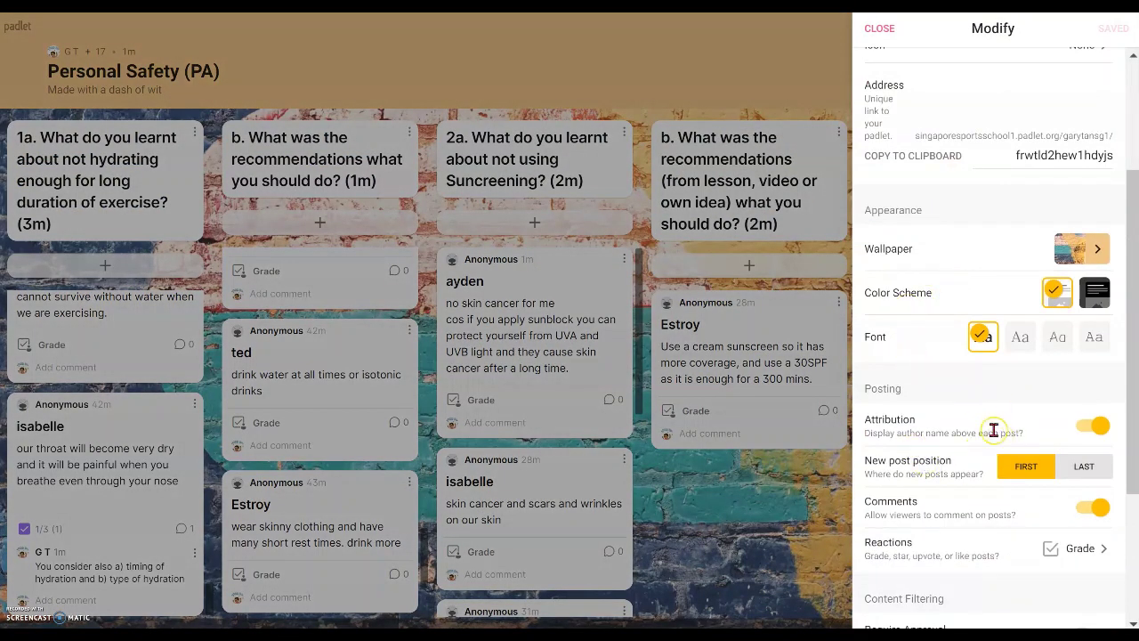
scroll(984, 432, down, 2)
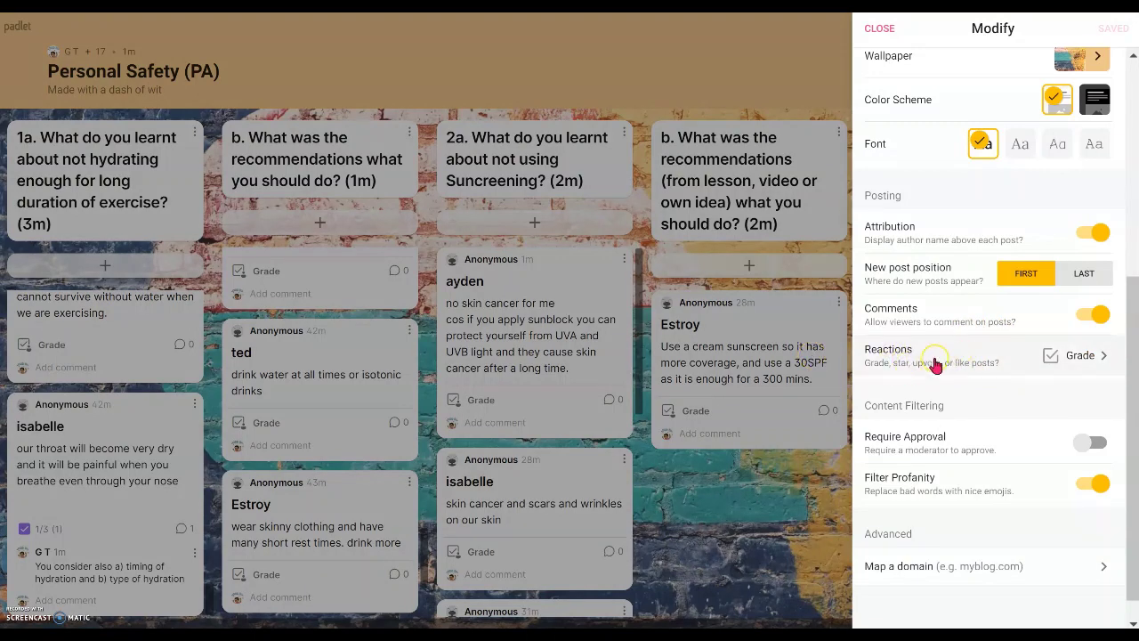
click(1095, 357)
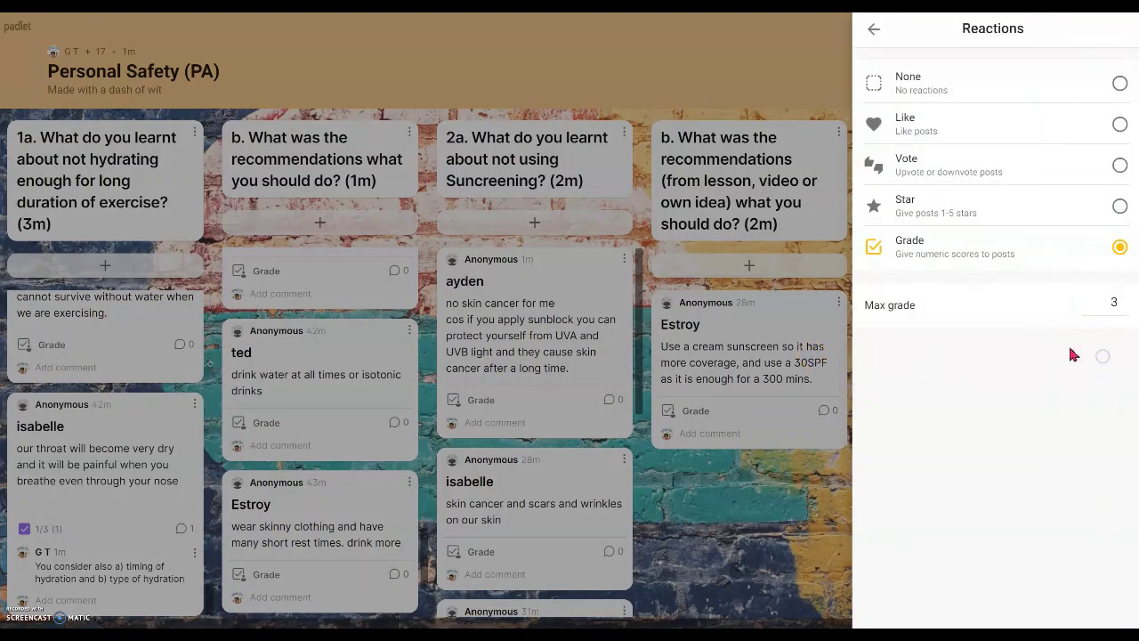
click(981, 80)
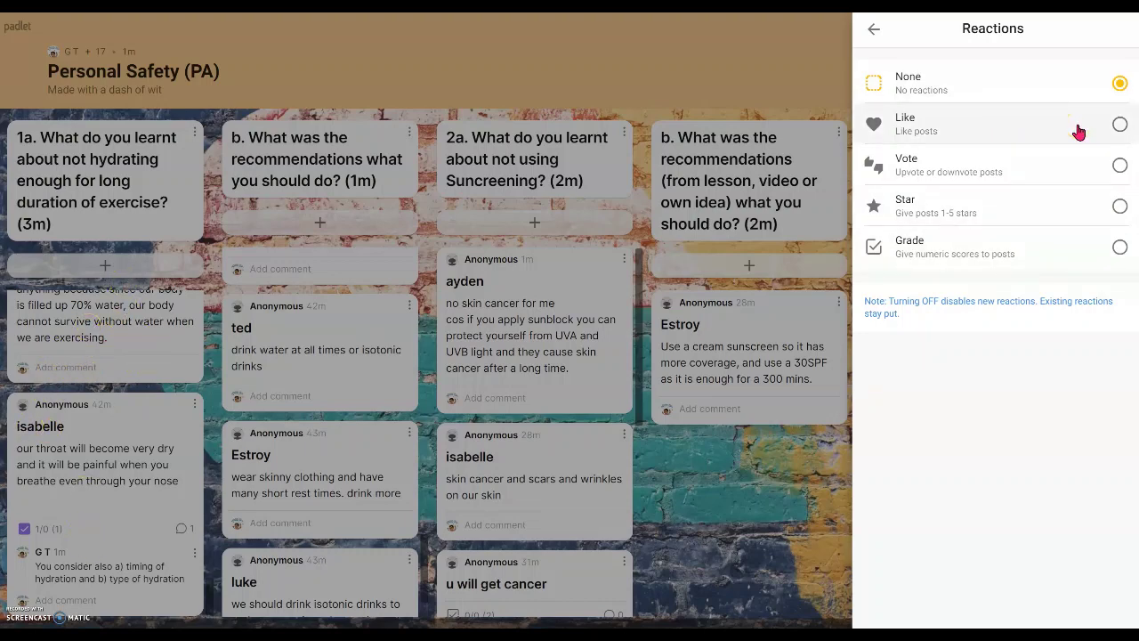
click(1119, 127)
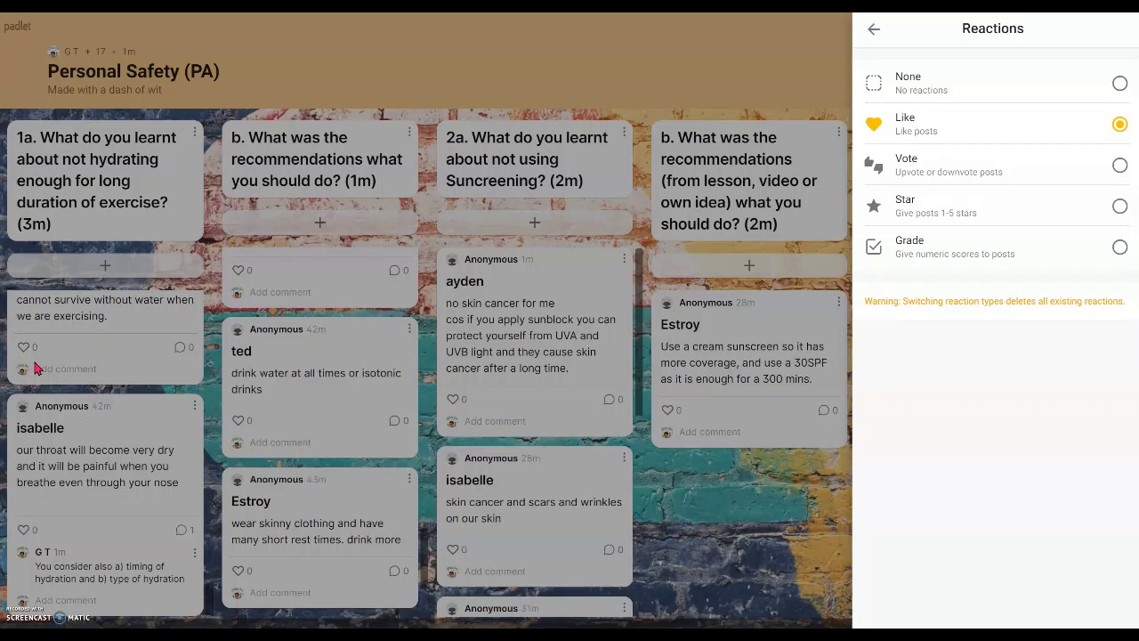
Set the reaction type to Grade with a maximum grade of 3
click(1030, 251)
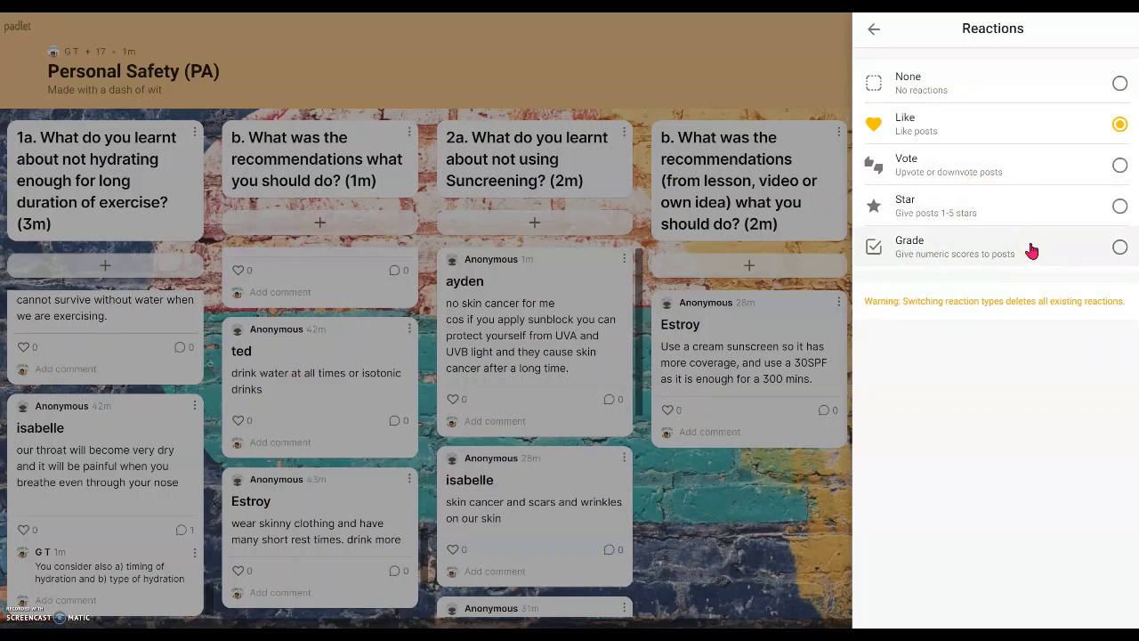
click(939, 250)
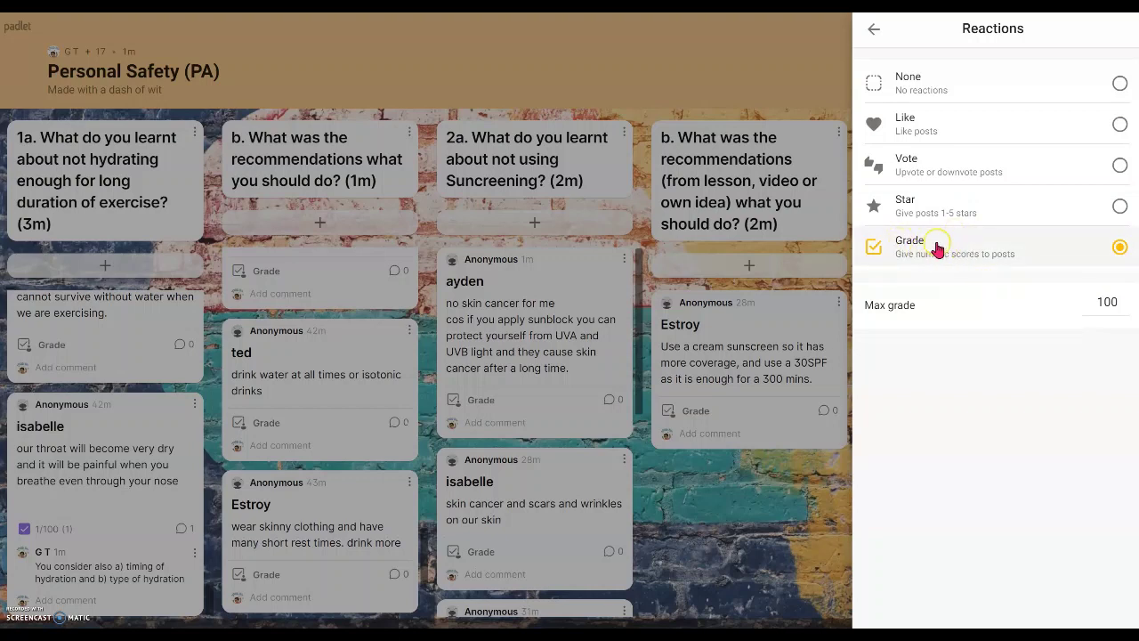
click(1107, 302)
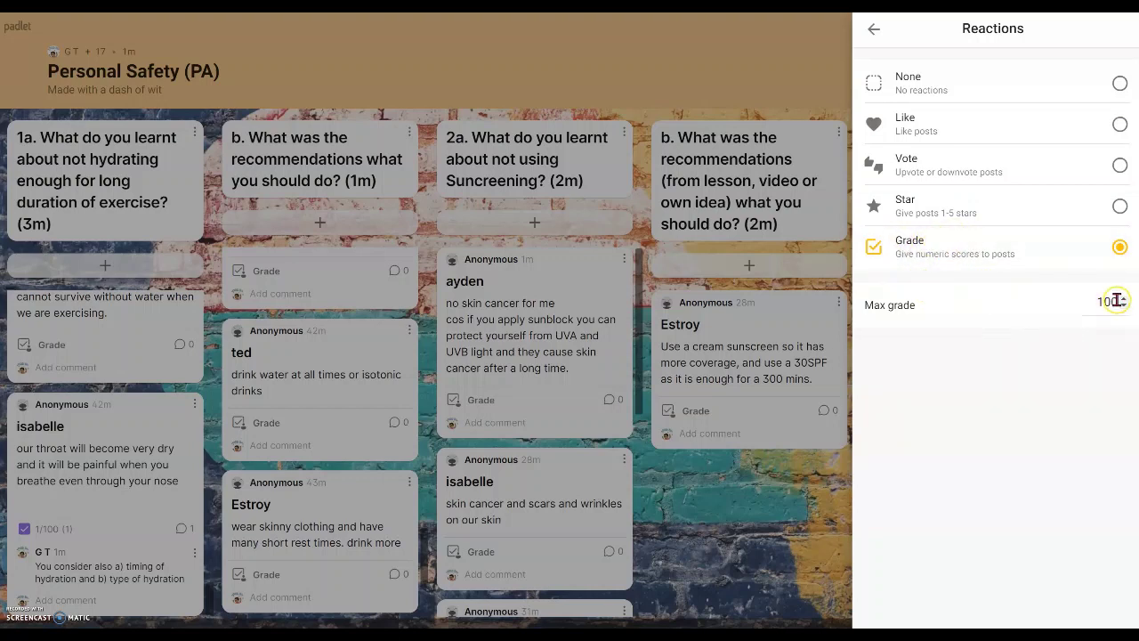
click(1071, 393)
click(1102, 303)
text(3)
click(1094, 354)
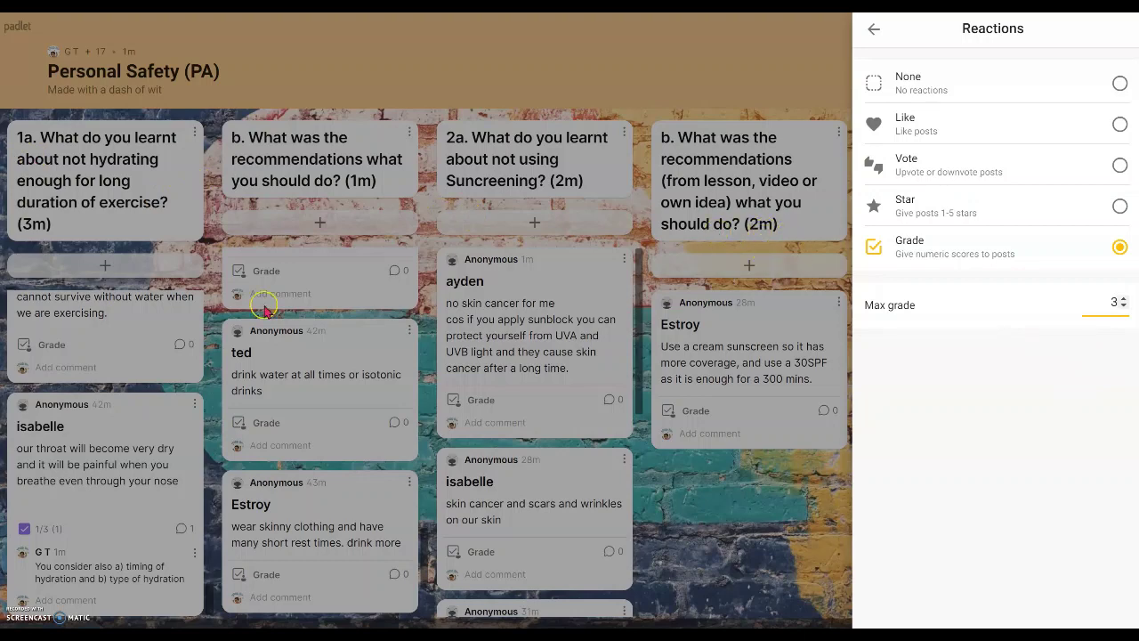
click(874, 28)
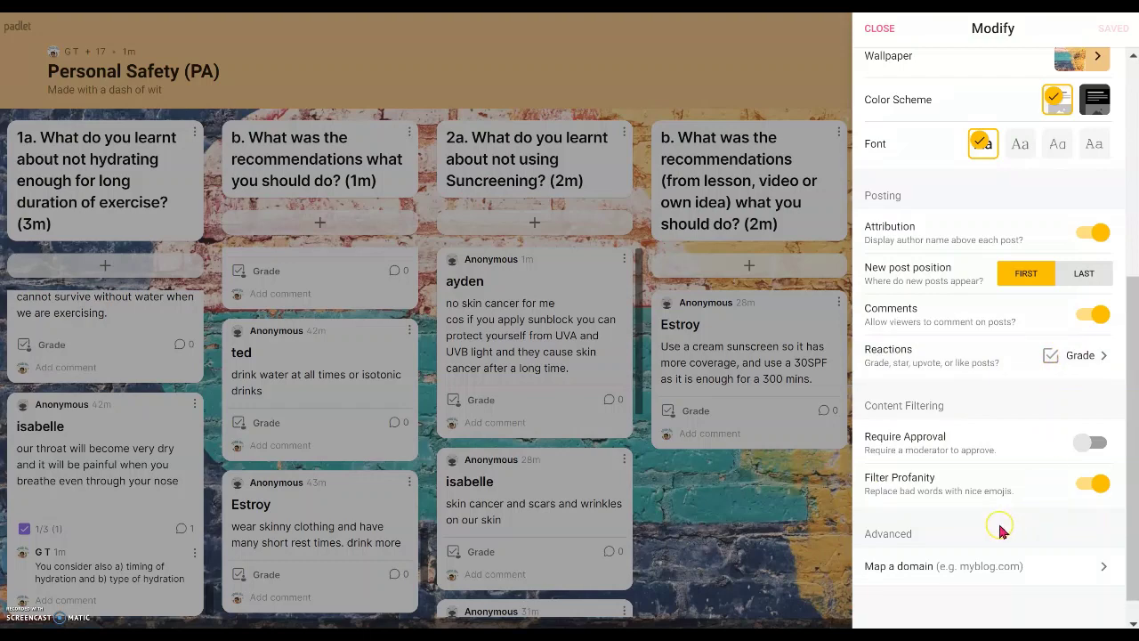
Toggle Comments off and back on, then close the board settings panel
scroll(999, 530, down, 1)
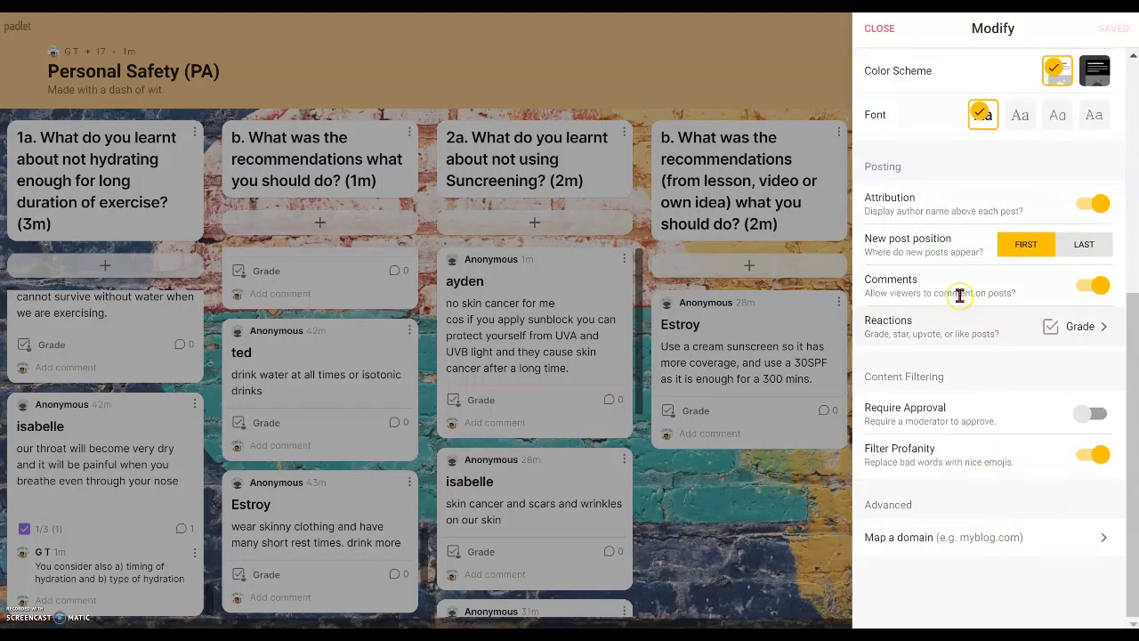
click(1093, 287)
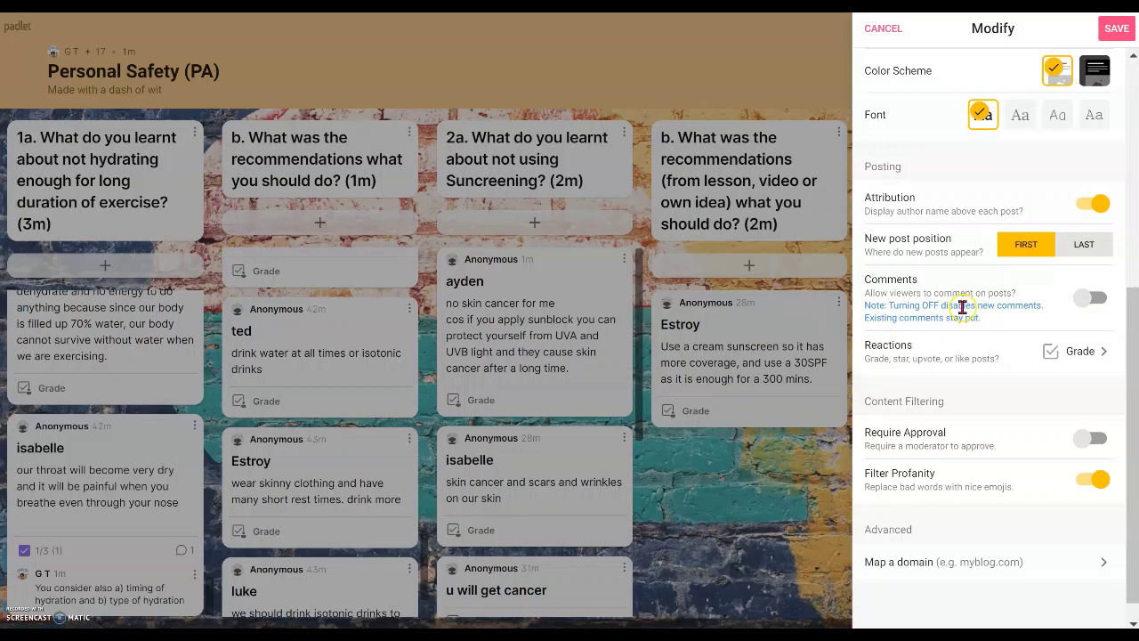
click(1091, 299)
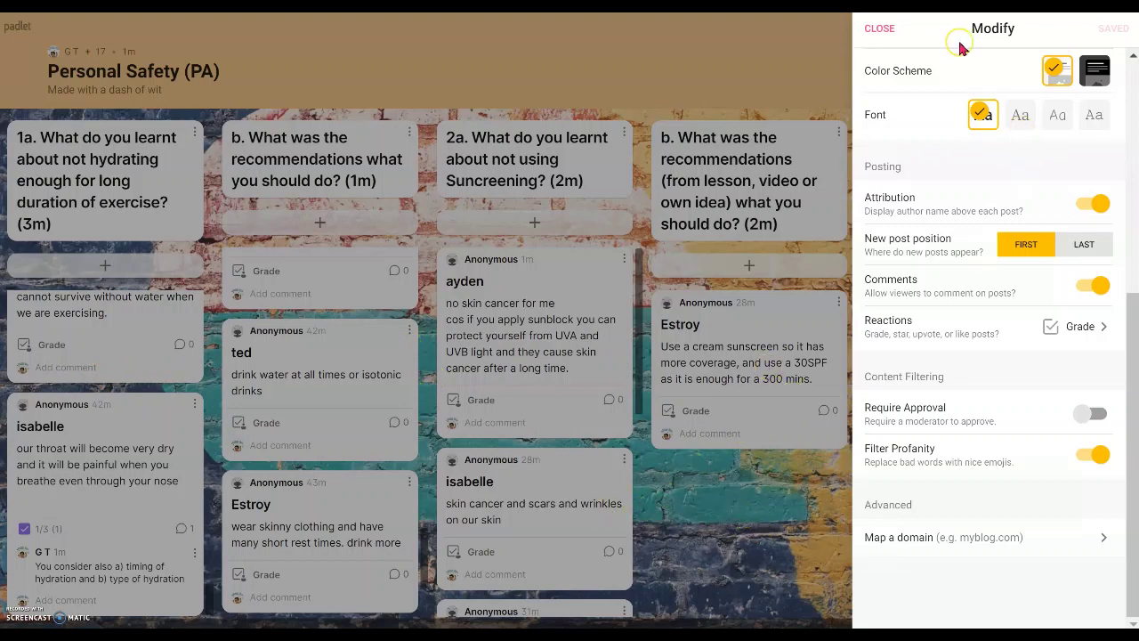
click(749, 539)
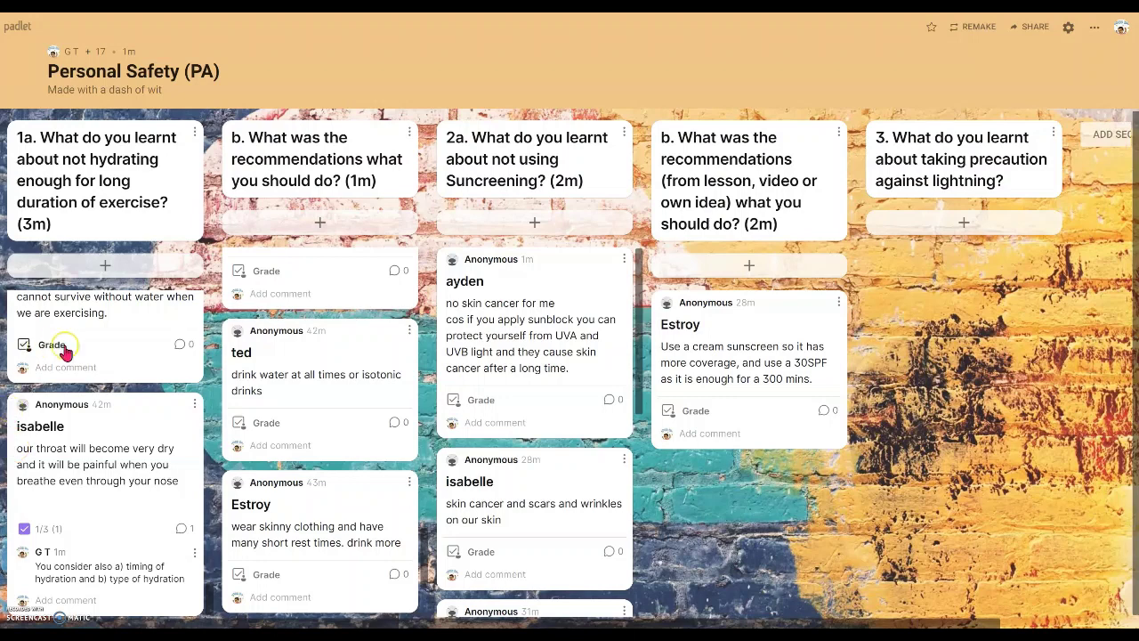